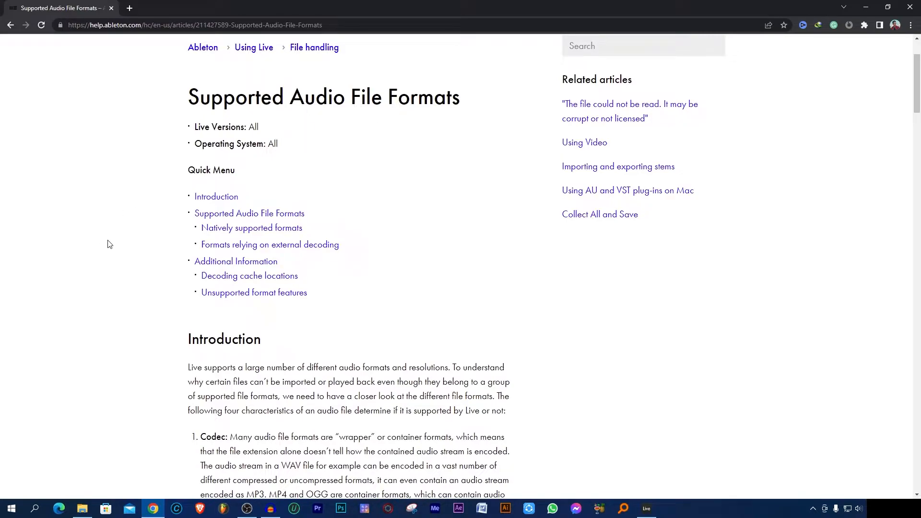
# - Read the Supported Audio File Formats article through the natively supported formats and the formats relying on external decoding
pyautogui.scroll(-15, 109, 245)
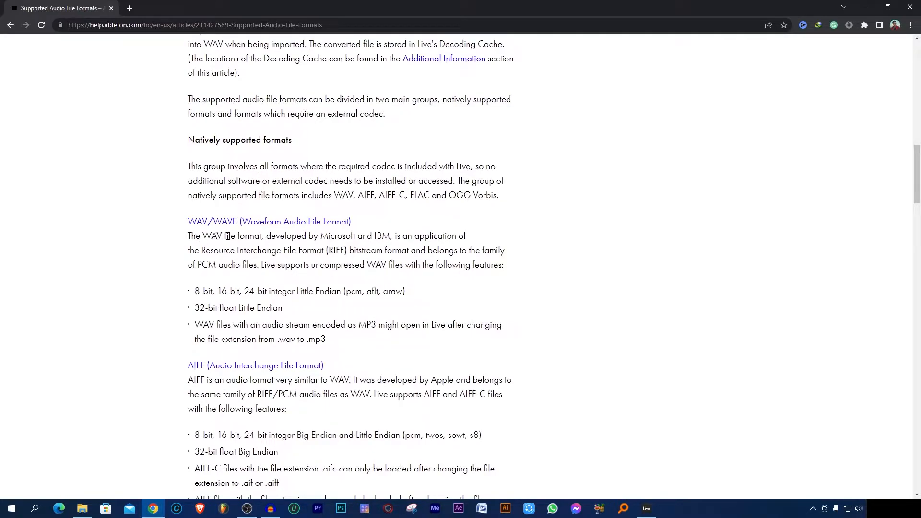
pyautogui.scroll(-2, 123, 287)
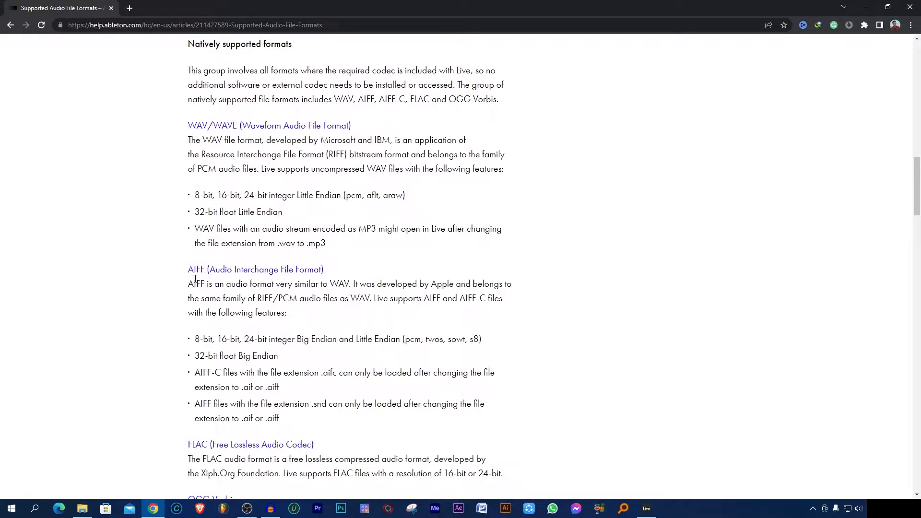
pyautogui.scroll(-4, 162, 283)
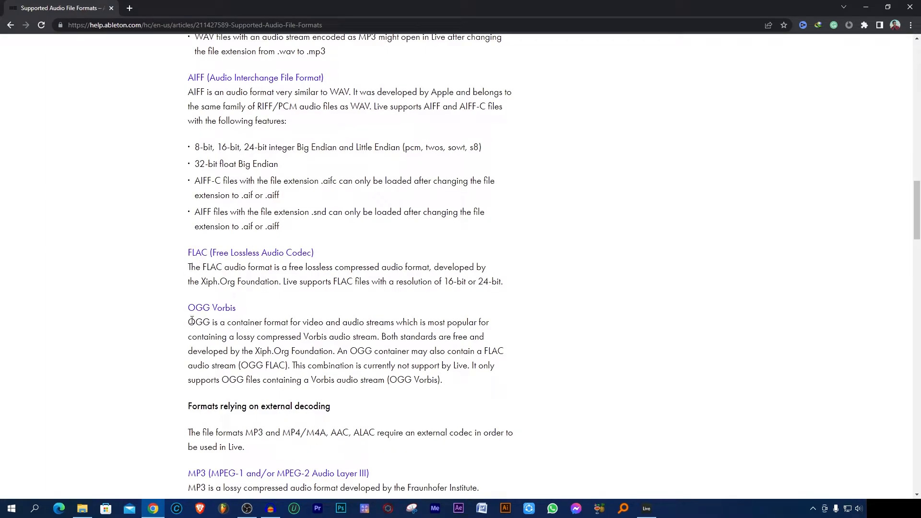
pyautogui.scroll(-4, 143, 293)
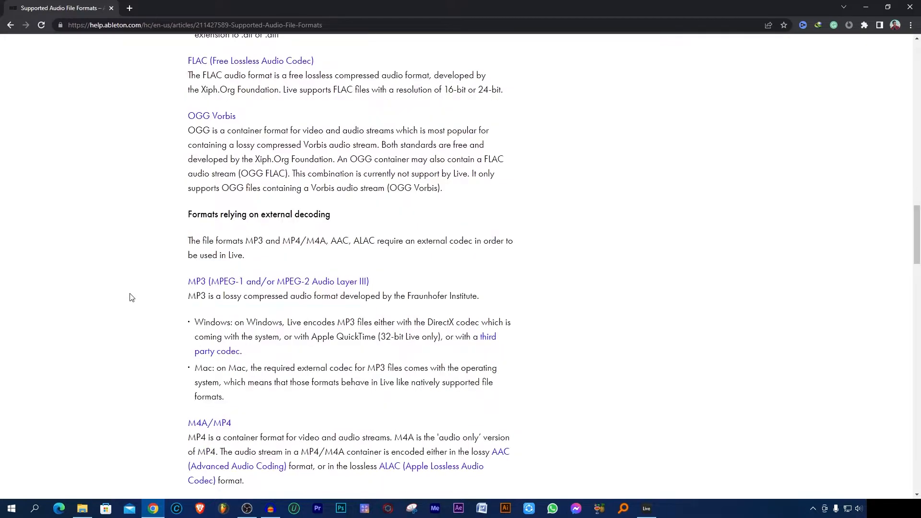
pyautogui.scroll(-2, 109, 295)
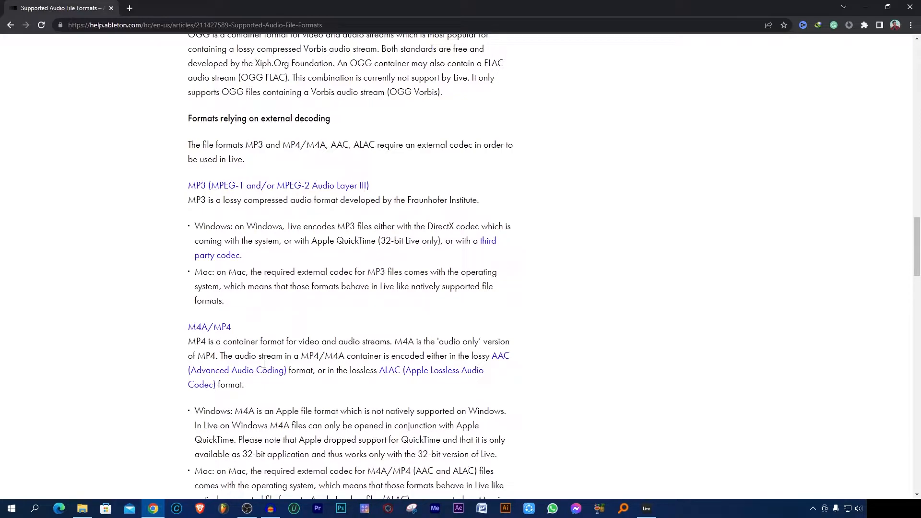
# - Switch to Ableton Live and change the set from Session View to Arrangement View
pyautogui.click(646, 508)
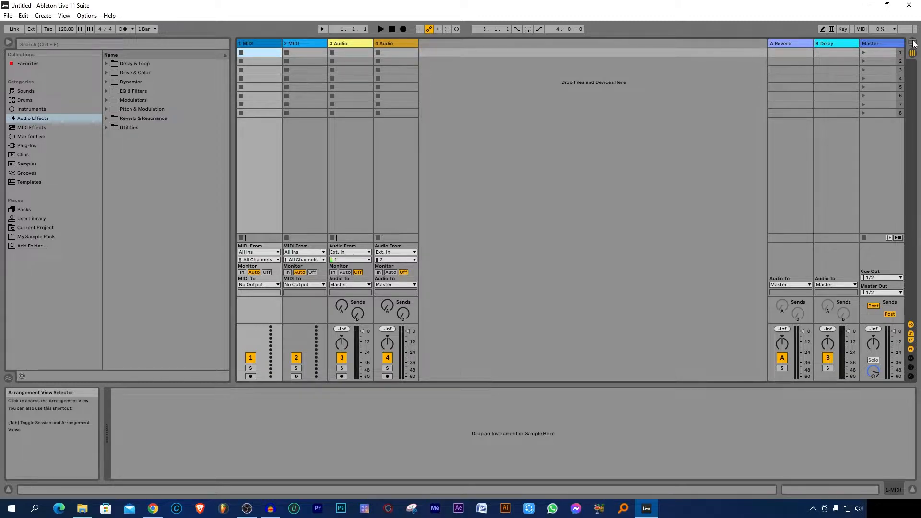
pyautogui.click(913, 43)
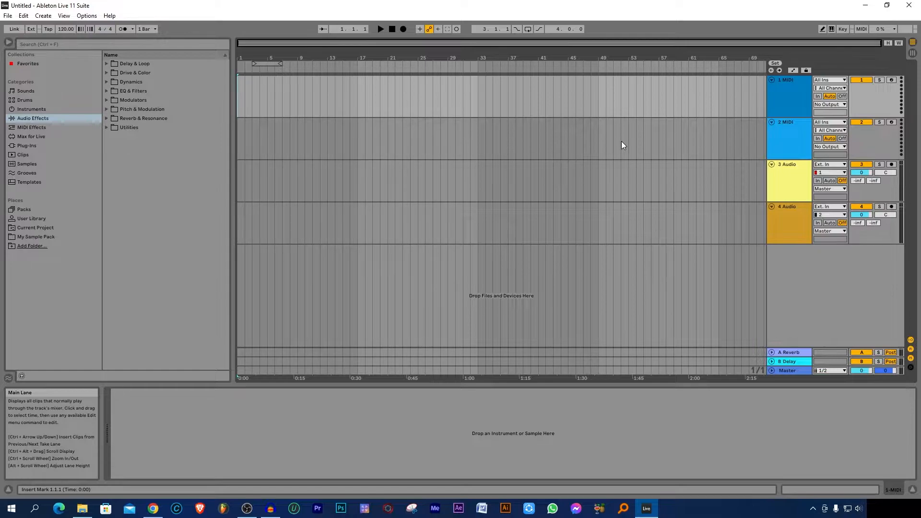
pyautogui.press('Tab')
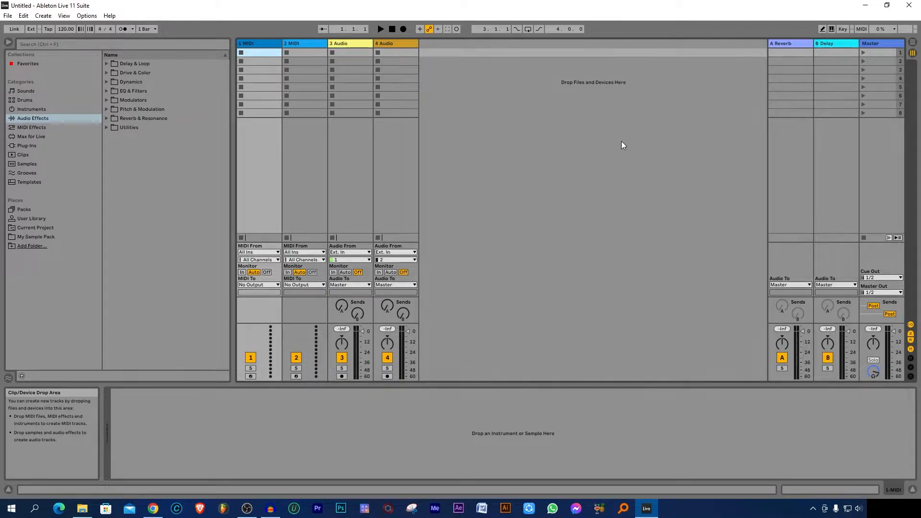
pyautogui.press('Tab')
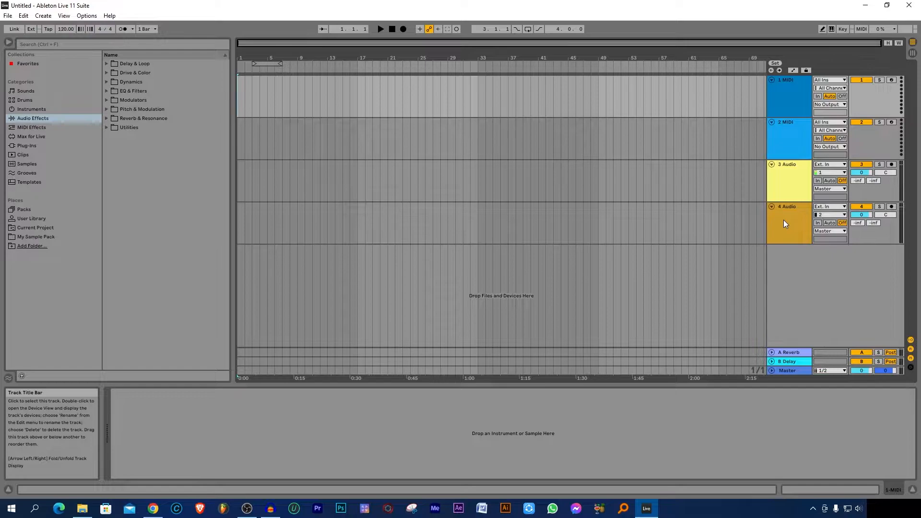
# - Delete both MIDI tracks and the first audio track, keeping a single empty audio track in the arrangement
pyautogui.click(783, 99)
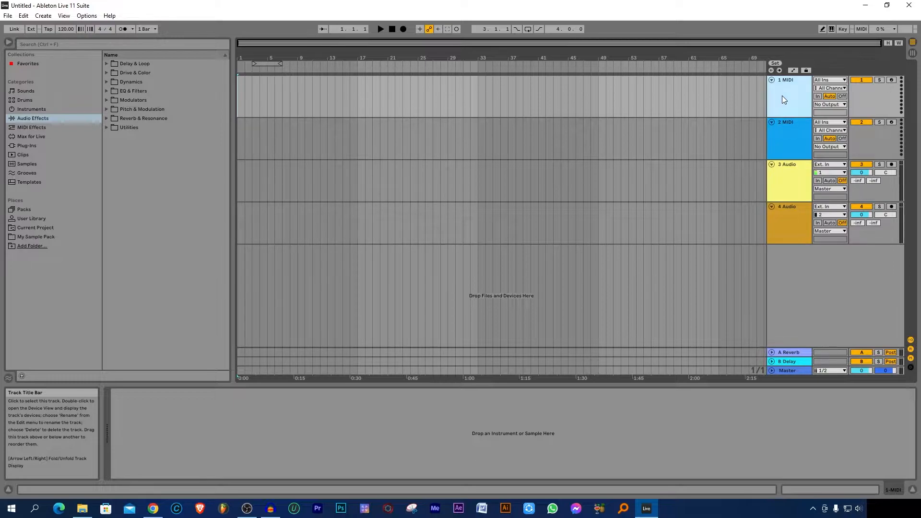
pyautogui.rightClick(783, 99)
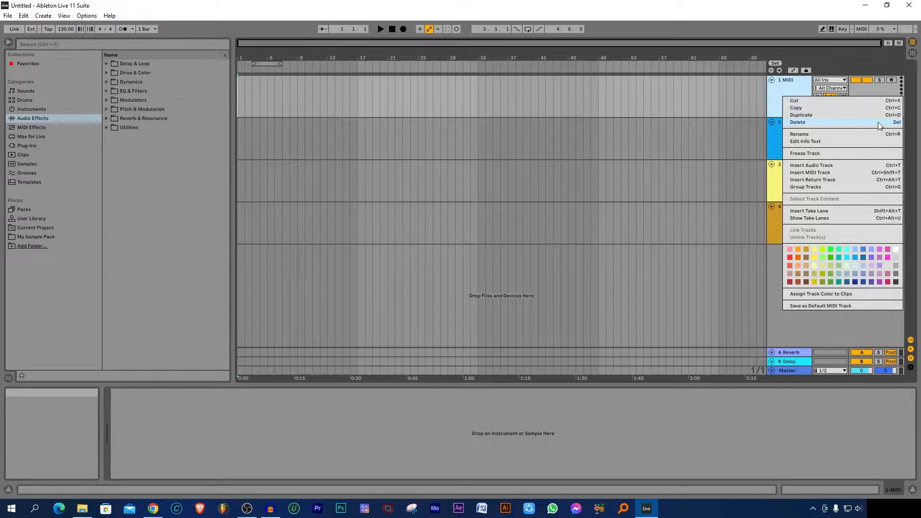
pyautogui.click(798, 122)
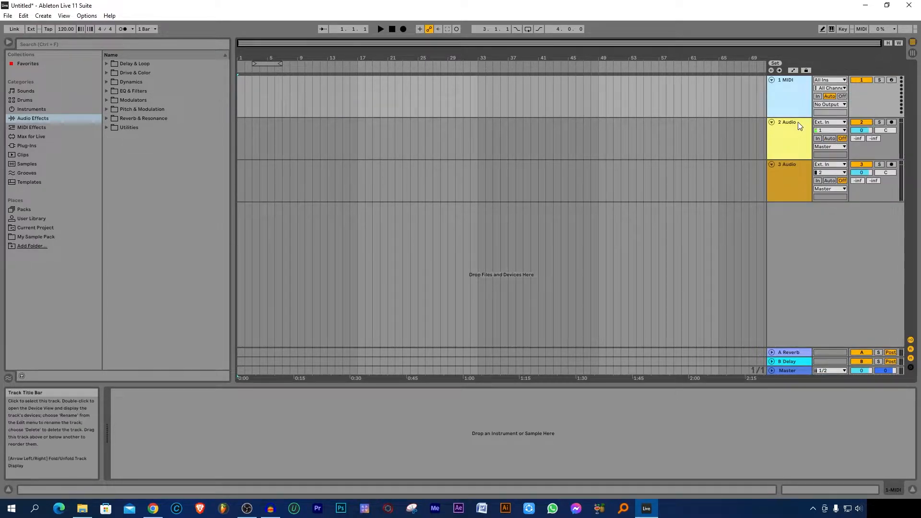
pyautogui.rightClick(783, 97)
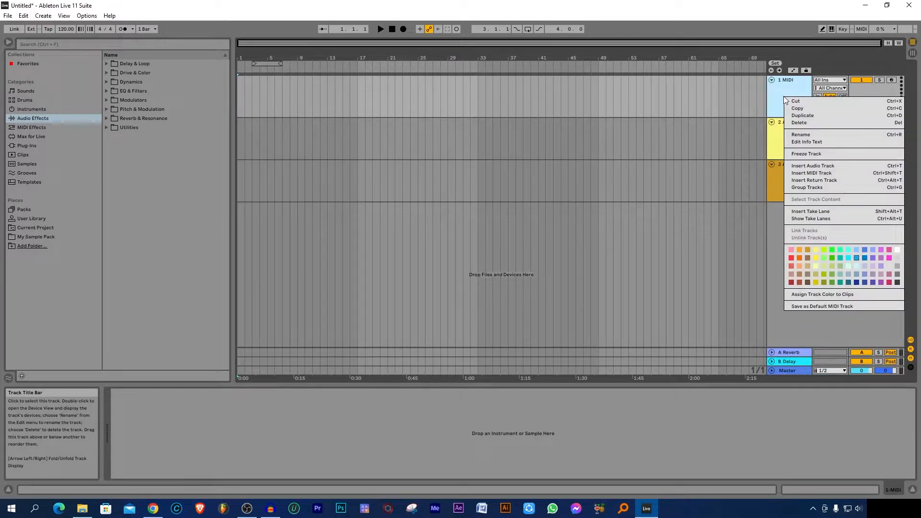
pyautogui.click(805, 123)
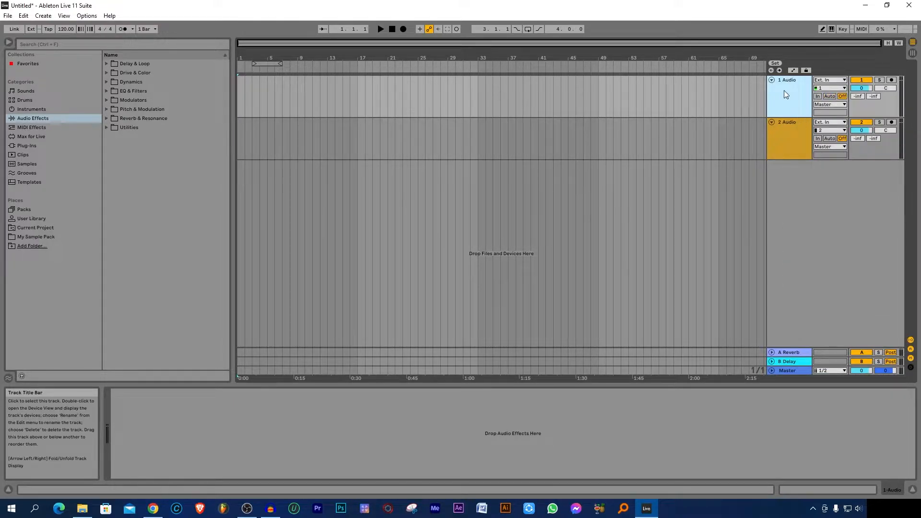
pyautogui.rightClick(784, 92)
pyautogui.click(799, 117)
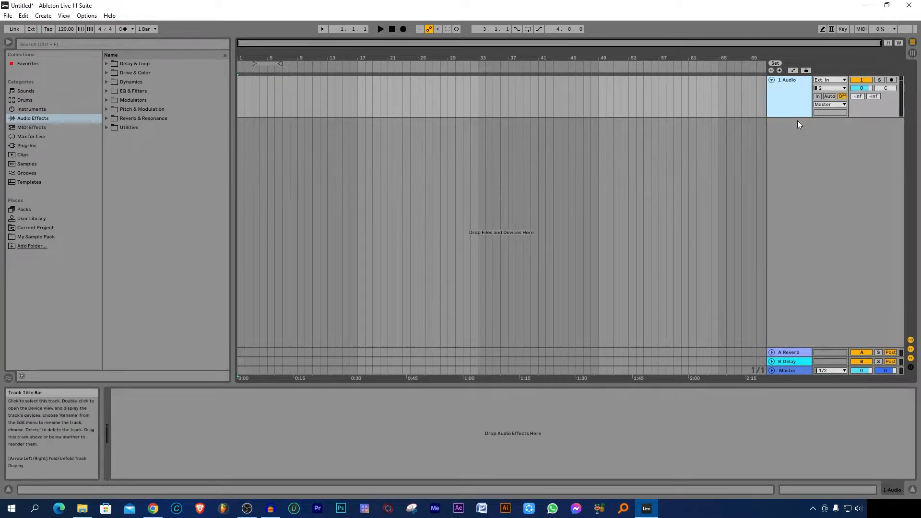
pyautogui.rightClick(785, 98)
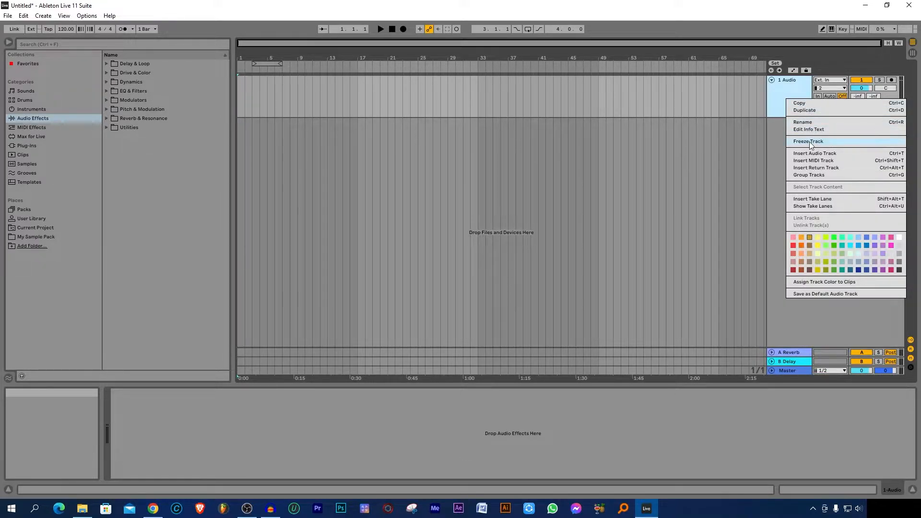
pyautogui.click(779, 93)
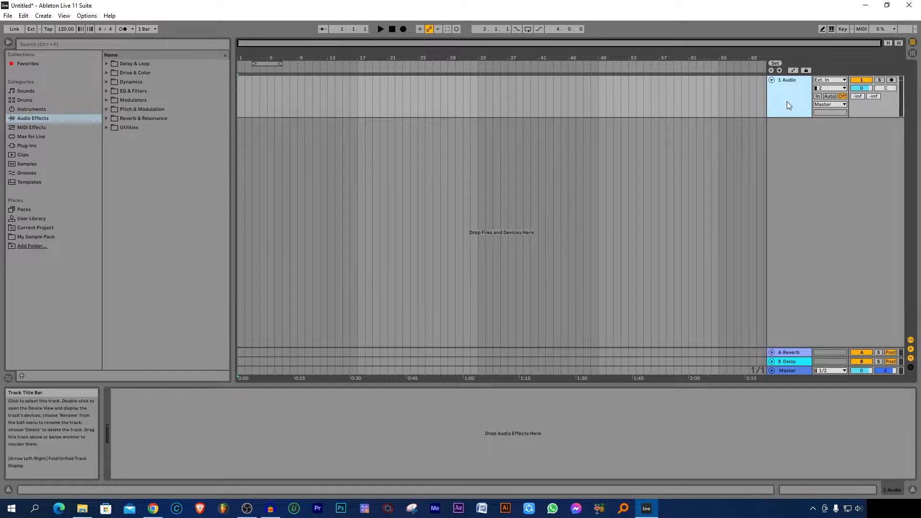
pyautogui.rightClick(791, 144)
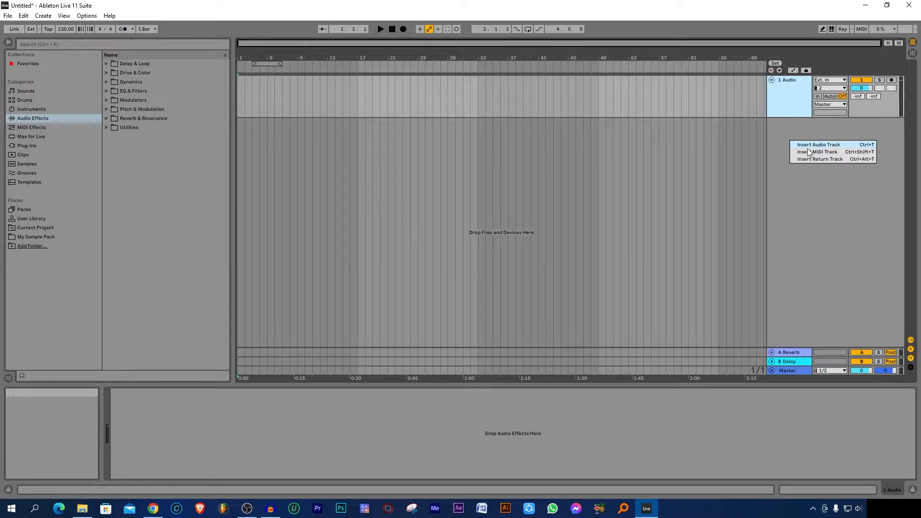
pyautogui.click(790, 129)
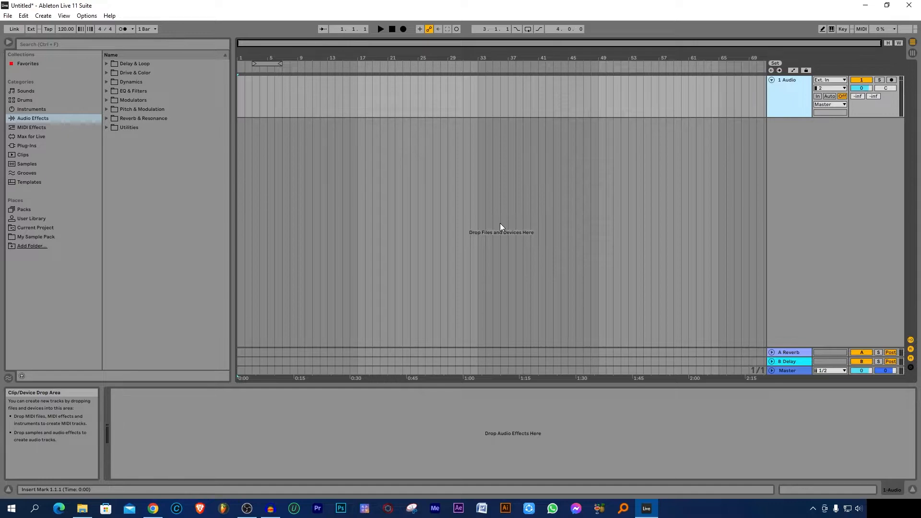
# - Switch to File Explorer and check the file type of "tum hi ho ashique vocal" in its properties
pyautogui.hotkey('alt', 'Tab')
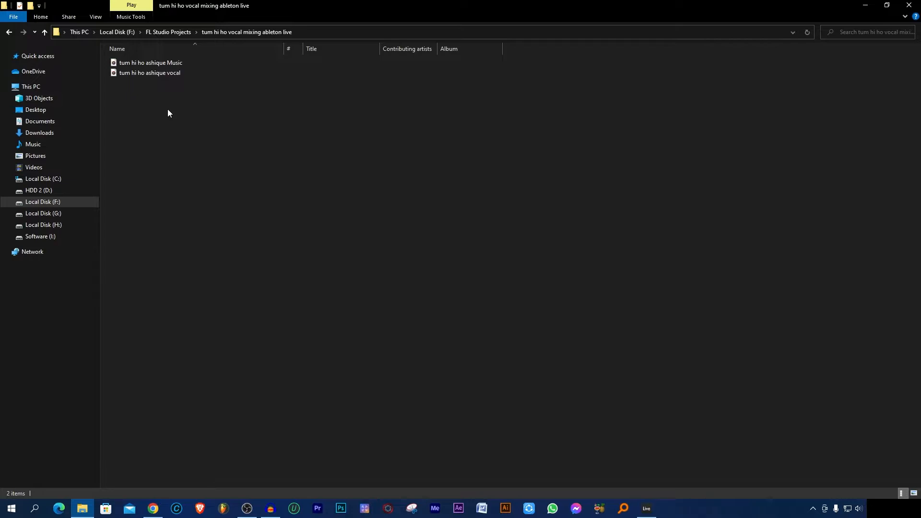
pyautogui.click(167, 74)
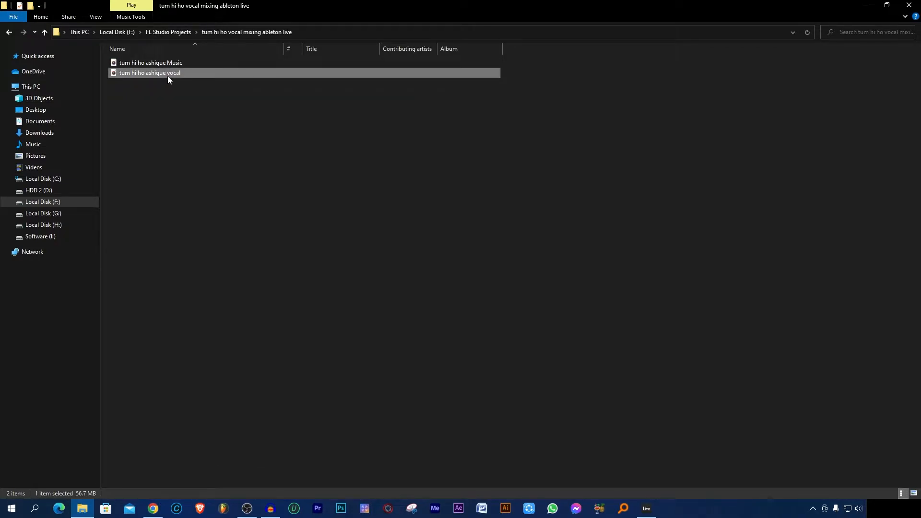
pyautogui.rightClick(168, 78)
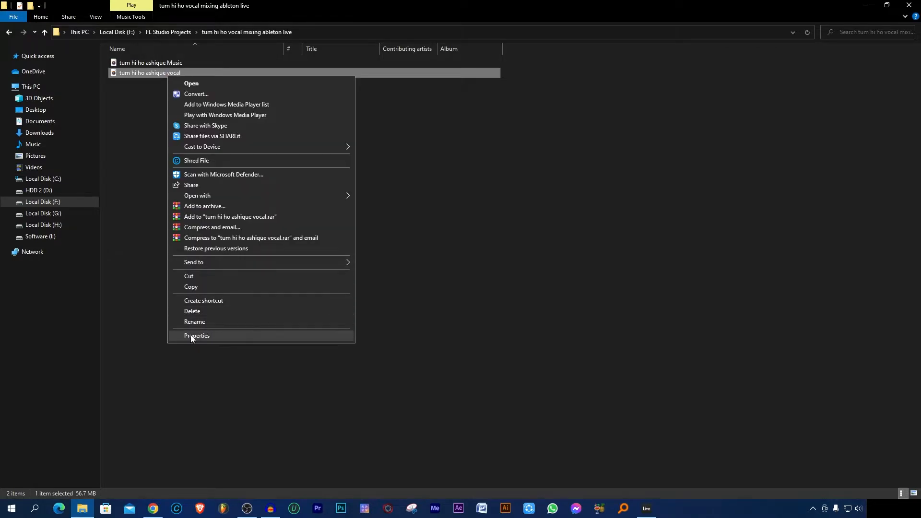
pyautogui.click(212, 335)
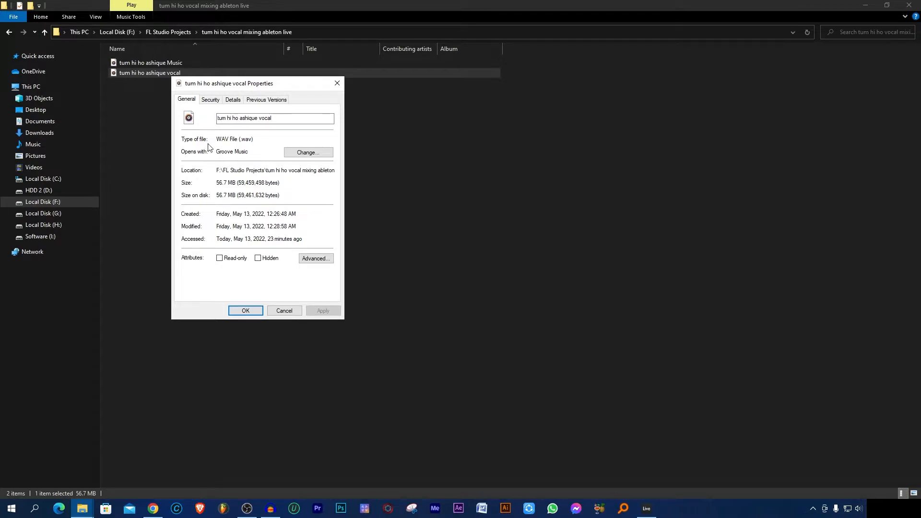
pyautogui.moveTo(217, 139); pyautogui.dragTo(236, 140)
pyautogui.click(237, 151)
pyautogui.click(245, 310)
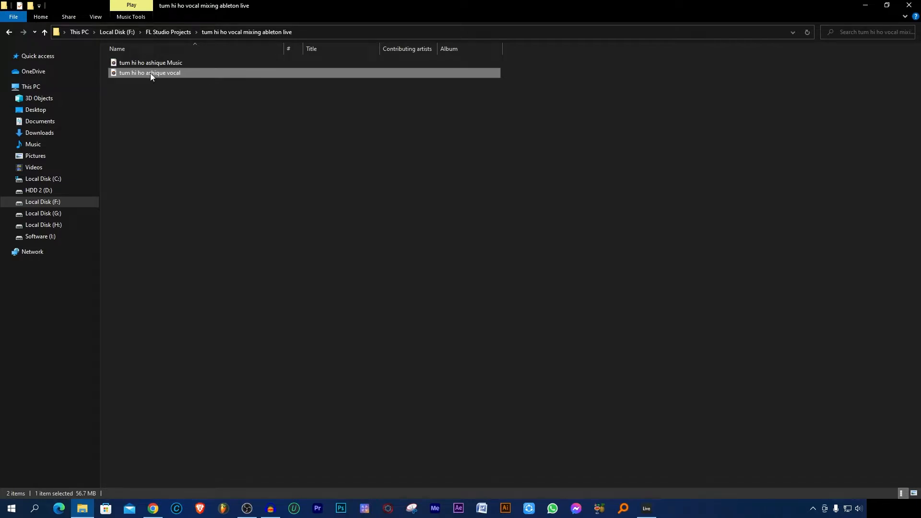
# - Import "tum hi ho ashique vocal" into Ableton Live on a new track starting at bar 6, and delete the empty audio track
pyautogui.moveTo(150, 73); pyautogui.dragTo(206, 208)
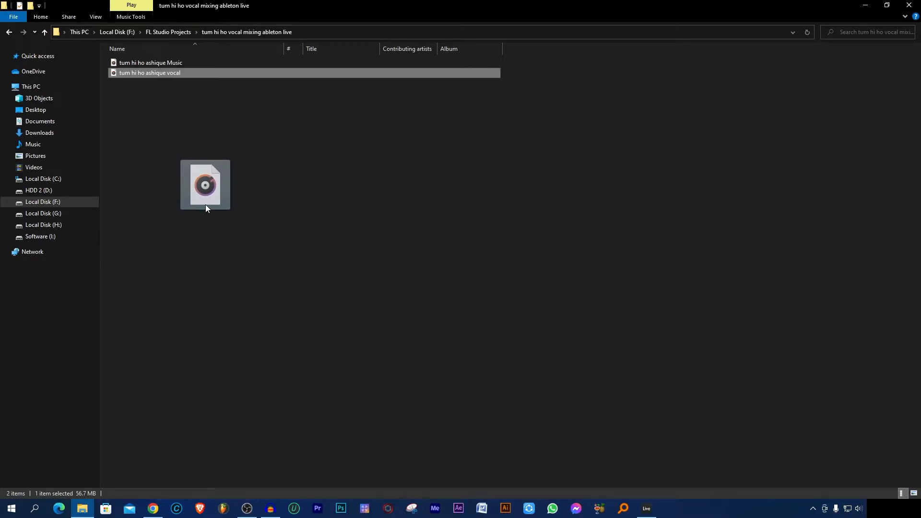
pyautogui.moveTo(205, 205)
pyautogui.mouseDown()
pyautogui.moveTo(233, 224)
pyautogui.moveTo(589, 275)
pyautogui.moveTo(630, 384)
pyautogui.moveTo(650, 514)
pyautogui.moveTo(536, 272)
pyautogui.moveTo(427, 267)
pyautogui.moveTo(541, 243)
pyautogui.moveTo(467, 219)
pyautogui.moveTo(471, 235)
pyautogui.moveTo(487, 236)
pyautogui.moveTo(485, 226)
pyautogui.moveTo(450, 215)
pyautogui.moveTo(263, 199)
pyautogui.moveTo(359, 208)
pyautogui.moveTo(275, 202)
pyautogui.mouseUp()
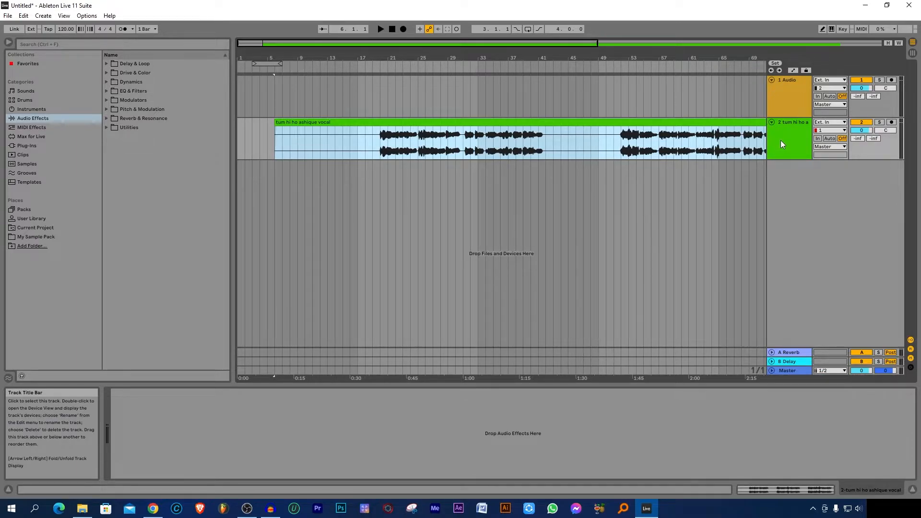
pyautogui.click(789, 103)
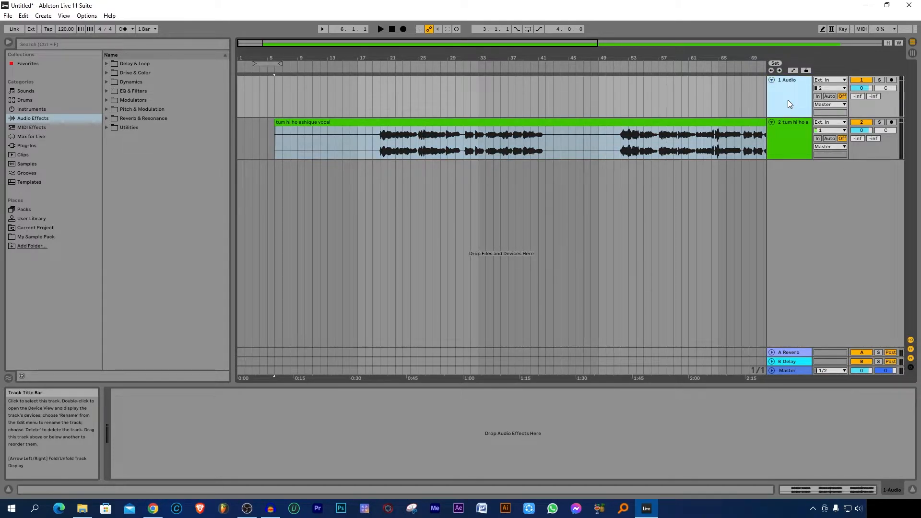
pyautogui.rightClick(788, 100)
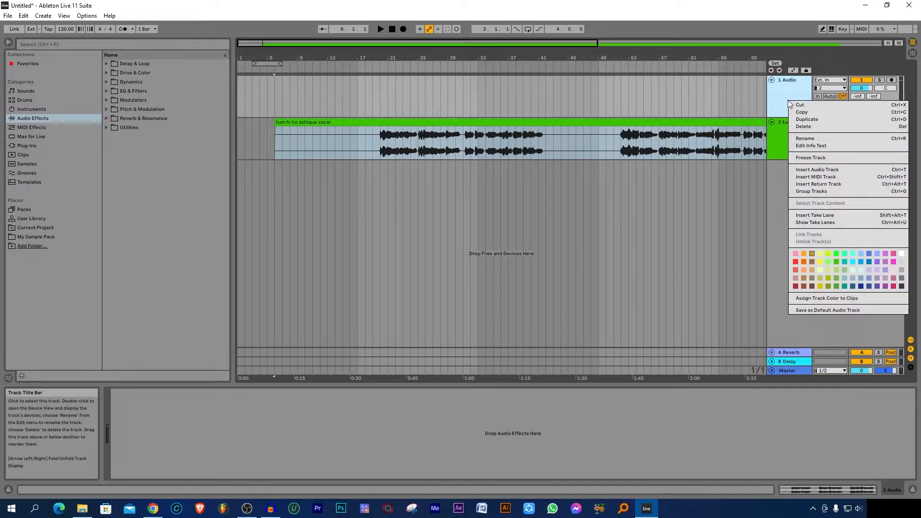
pyautogui.click(802, 127)
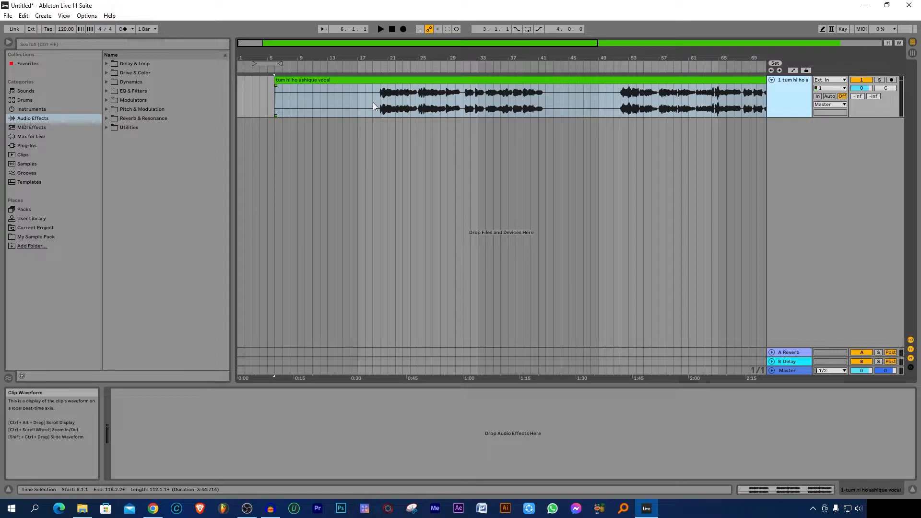
# - Trim the start of the vocal clip to bar 33, then extend it back to the clip's full beginning at bar 6
pyautogui.click(294, 80)
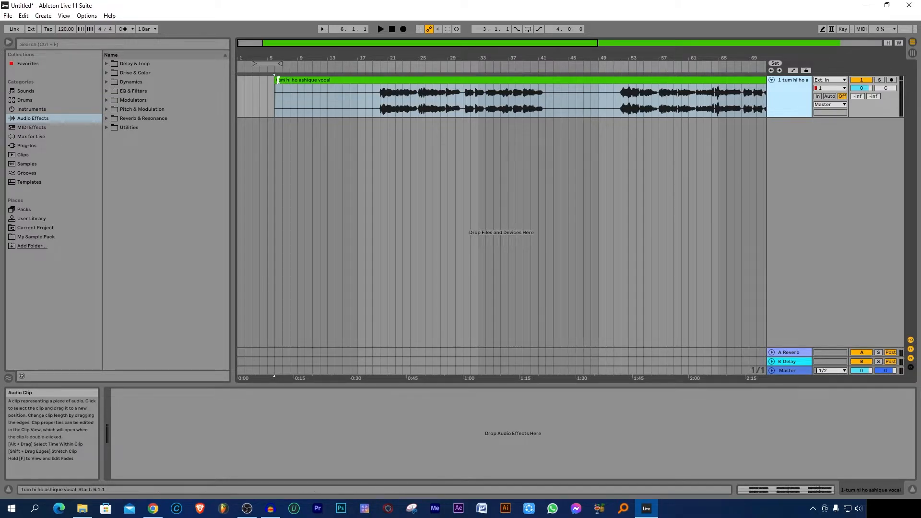
pyautogui.click(280, 81)
pyautogui.click(275, 77)
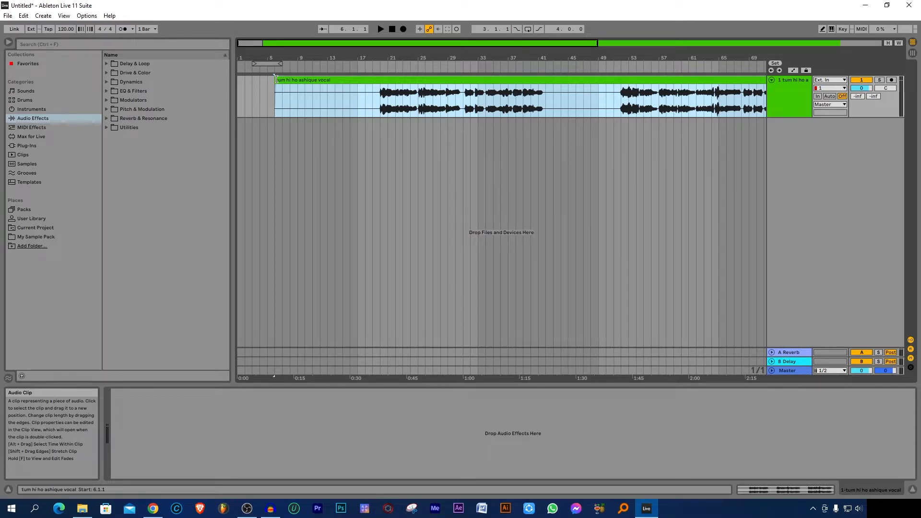
pyautogui.moveTo(275, 80); pyautogui.dragTo(478, 95)
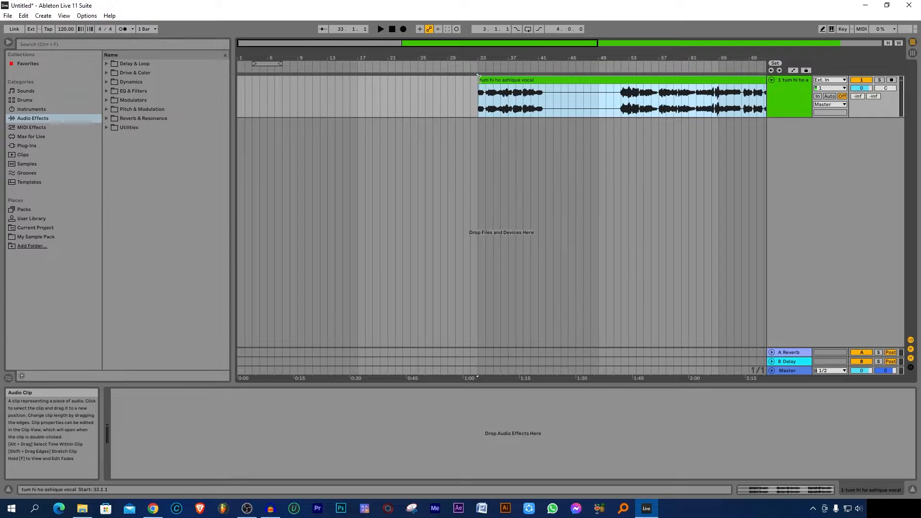
pyautogui.moveTo(478, 79); pyautogui.dragTo(239, 82)
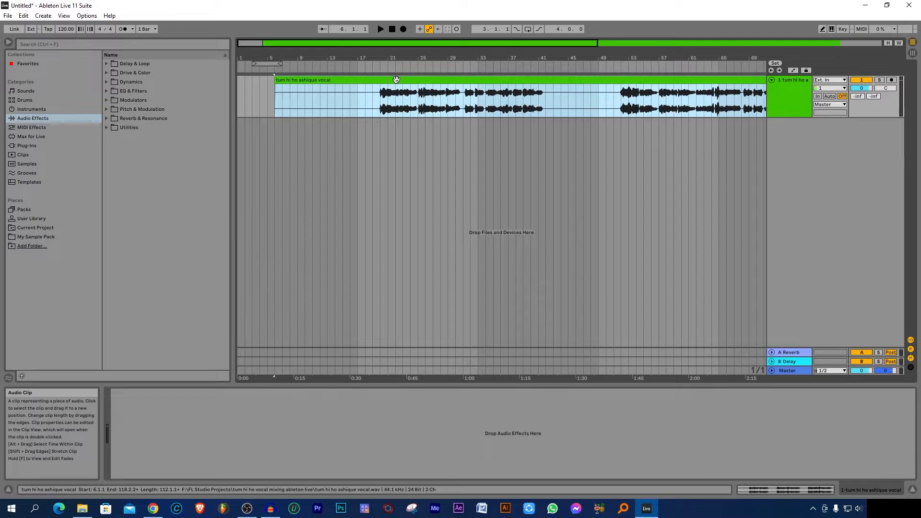
# - Move the whole vocal clip so that it starts at bar 1, and check the arrangement through to the clip's end
pyautogui.moveTo(396, 79); pyautogui.dragTo(329, 82)
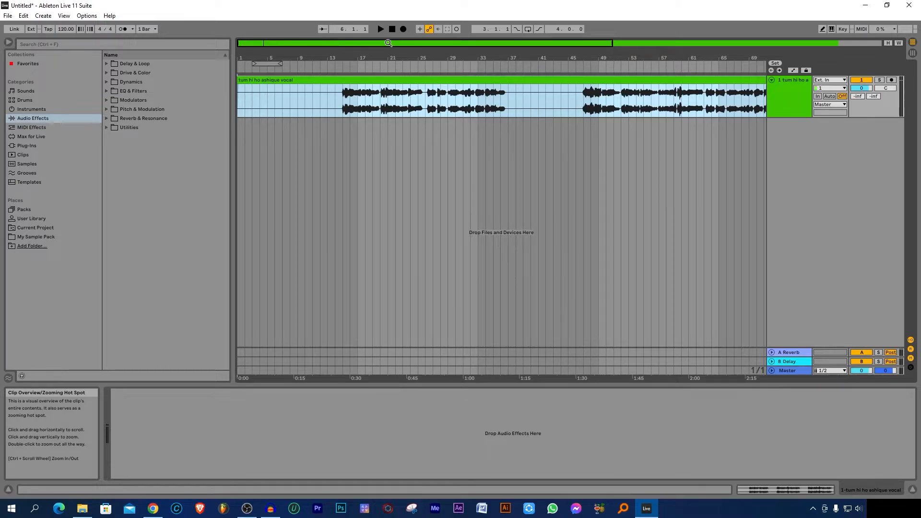
pyautogui.moveTo(388, 43); pyautogui.dragTo(388, 43)
pyautogui.moveTo(388, 43); pyautogui.dragTo(696, 45)
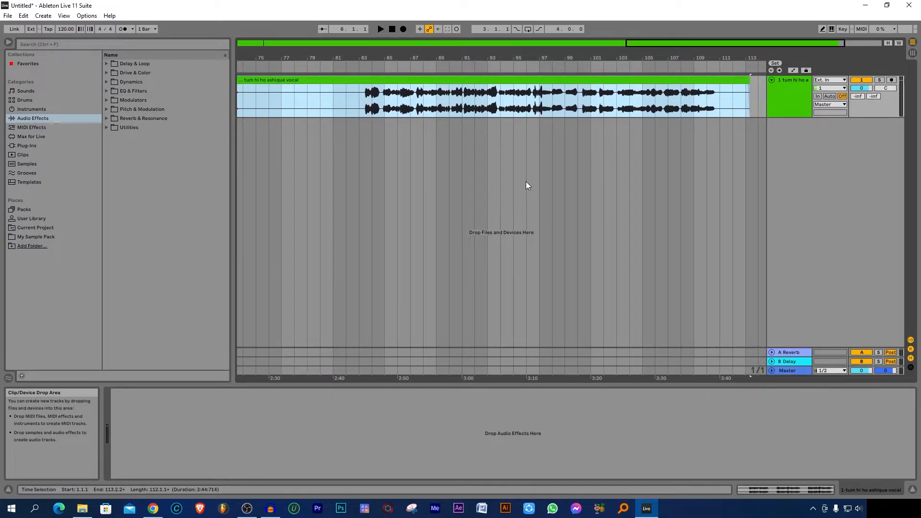
# - Try to extend the vocal clip past its end, and view the arrangement both close up and in full
pyautogui.click(749, 85)
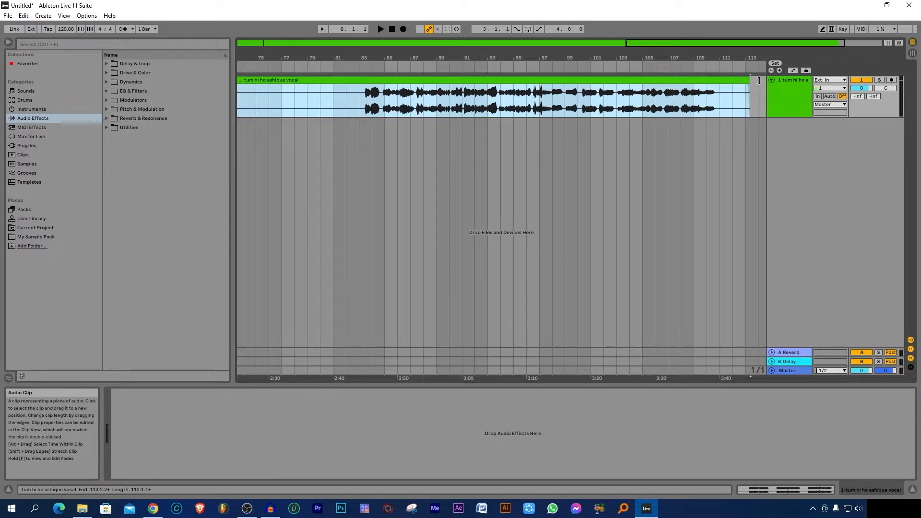
pyautogui.moveTo(751, 88); pyautogui.dragTo(758, 86)
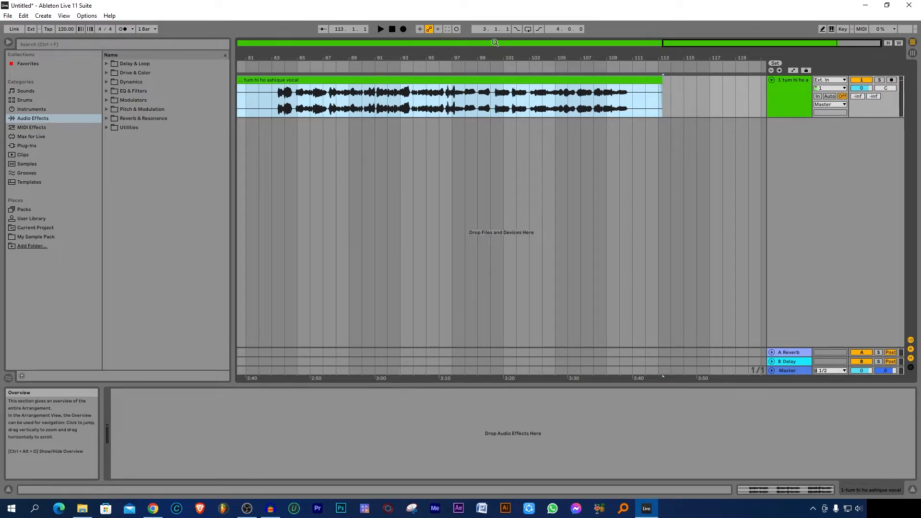
pyautogui.click(495, 42)
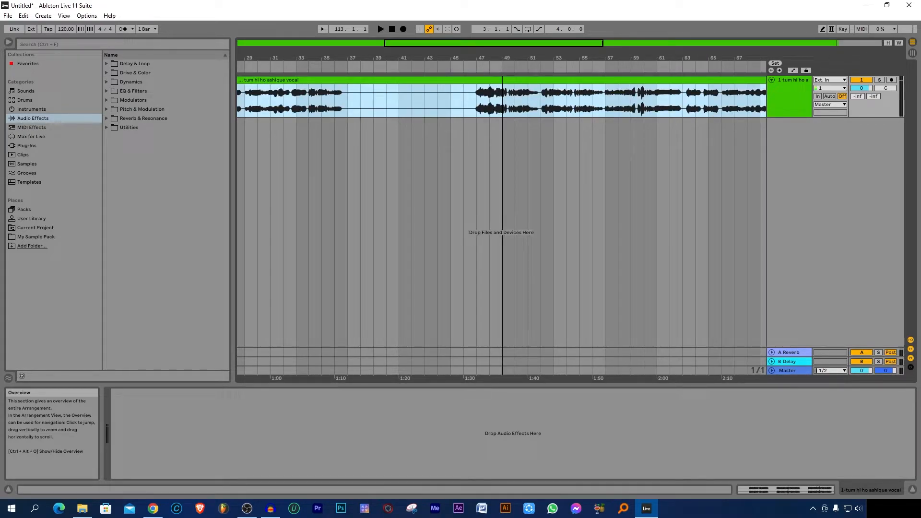
pyautogui.moveTo(494, 43); pyautogui.dragTo(496, 4)
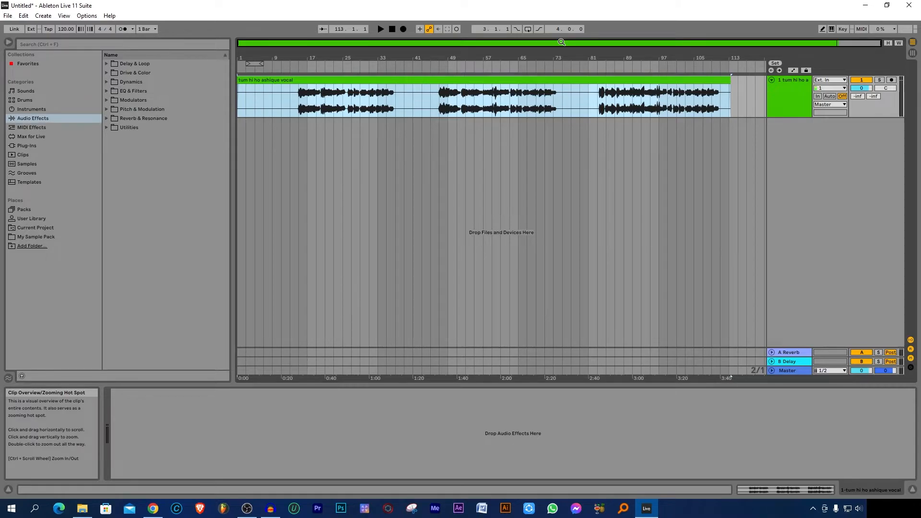
pyautogui.moveTo(561, 42); pyautogui.dragTo(562, 239)
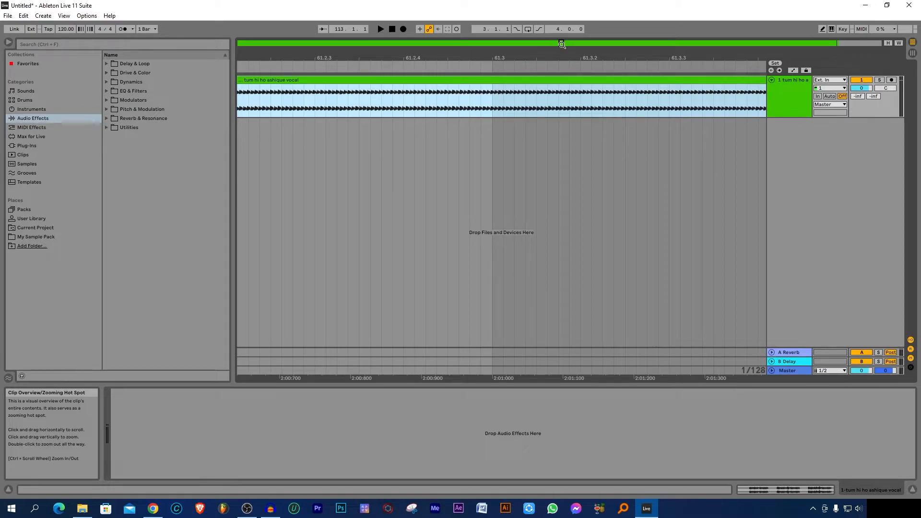
pyautogui.moveTo(562, 44); pyautogui.dragTo(562, 1)
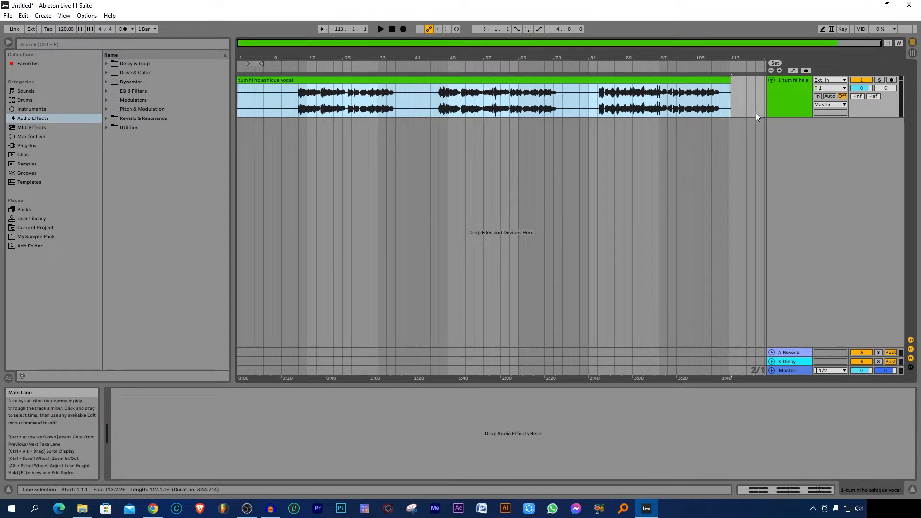
# - Set the project tempo to 200 BPM and inspect the vocal clip's audio settings
pyautogui.click(786, 100)
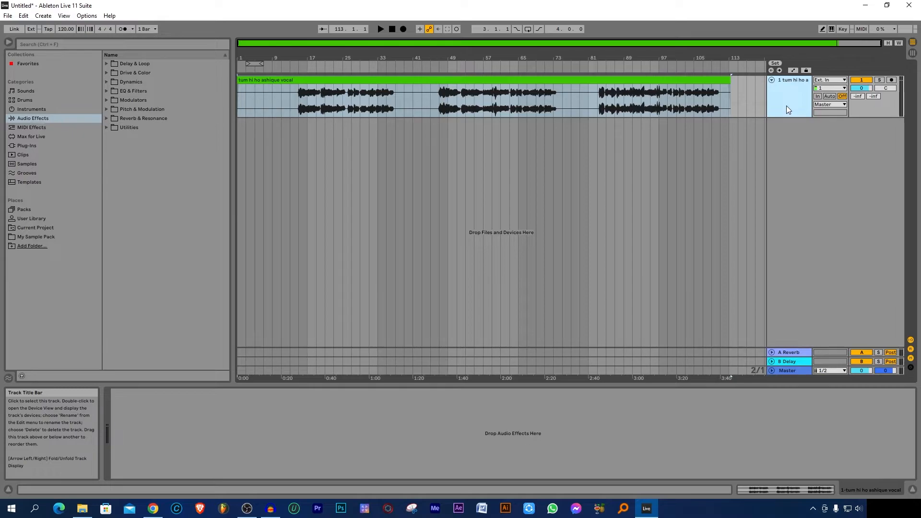
pyautogui.click(767, 490)
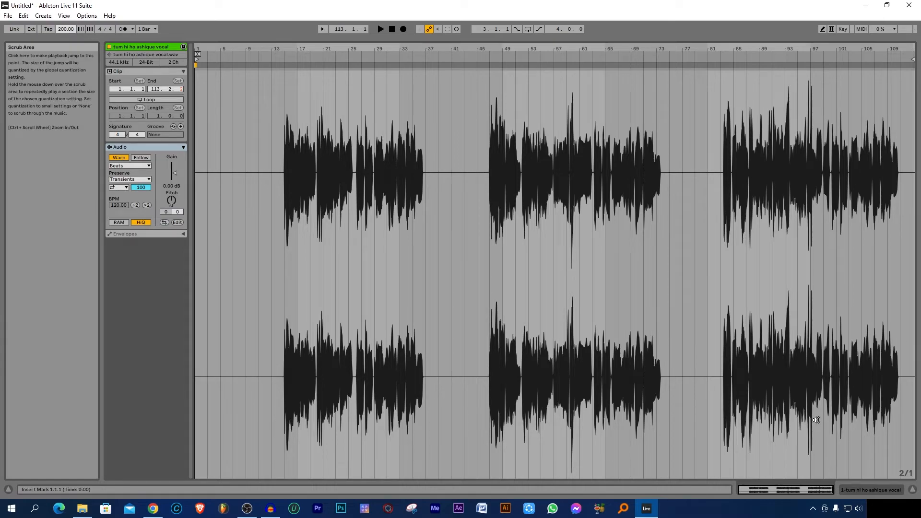
pyautogui.click(861, 488)
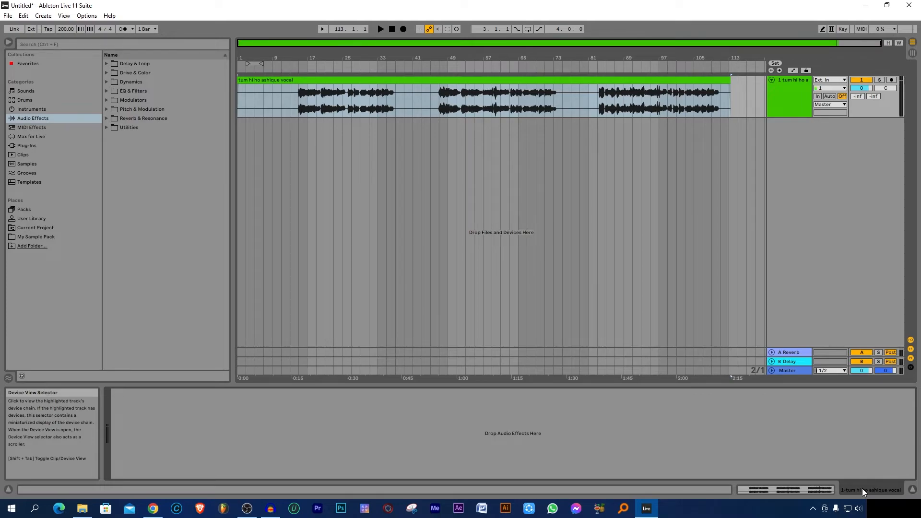
# - Play the vocal clip briefly from the start, play it again from its first sung phrase, and stop playback
pyautogui.click(380, 29)
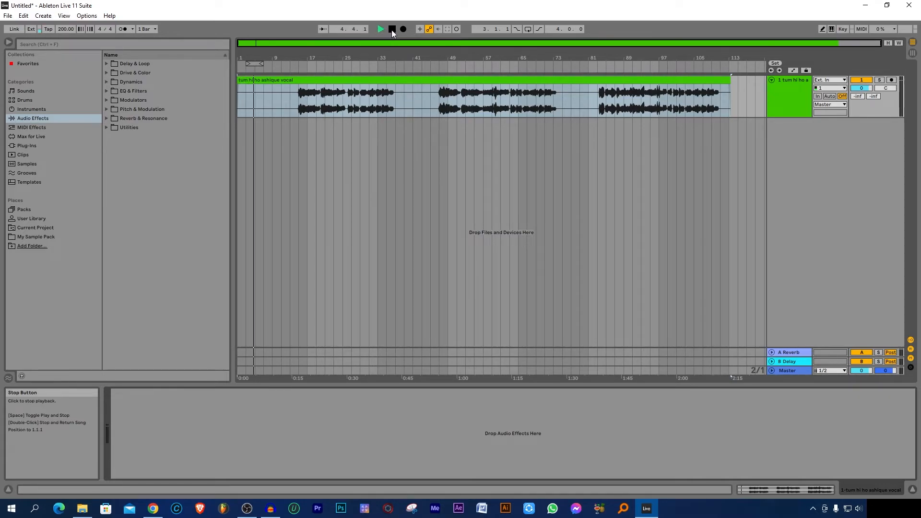
pyautogui.click(392, 29)
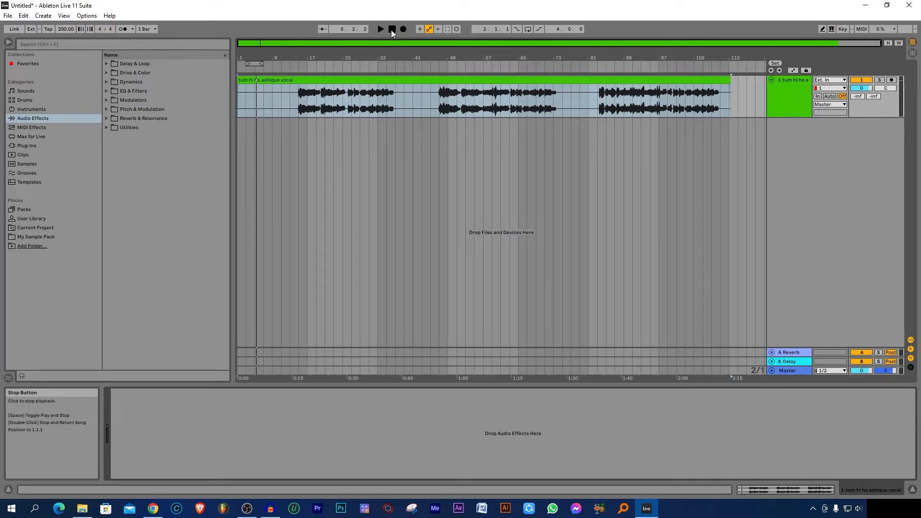
pyautogui.click(297, 107)
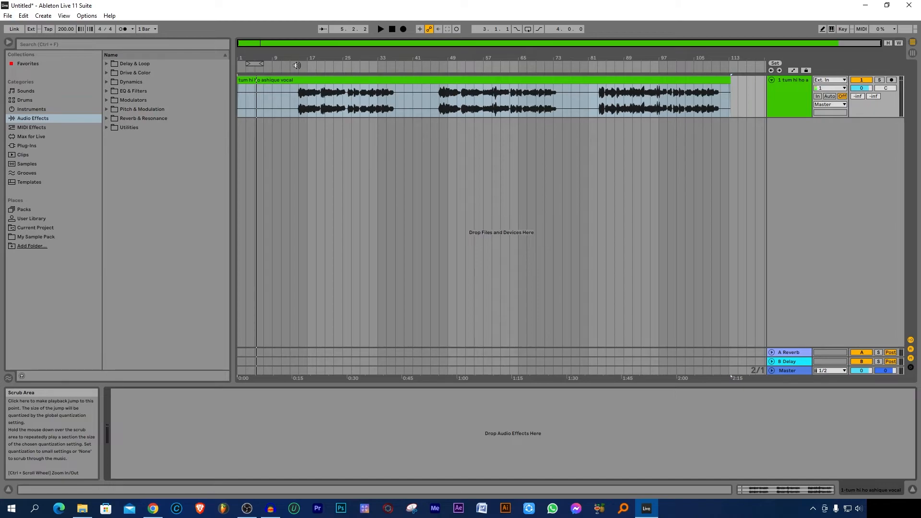
pyautogui.click(296, 65)
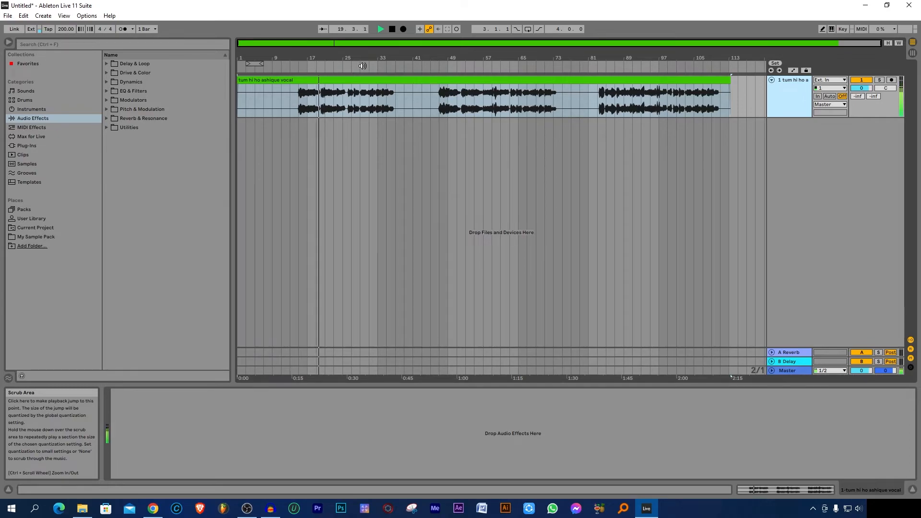
pyautogui.click(392, 30)
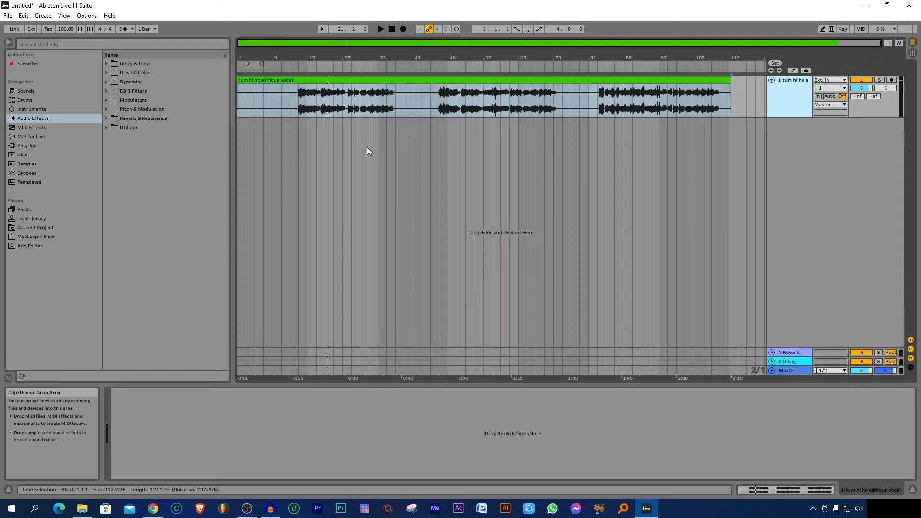
# - Turn off Warp for the vocal clip and return to the arrangement
pyautogui.click(765, 489)
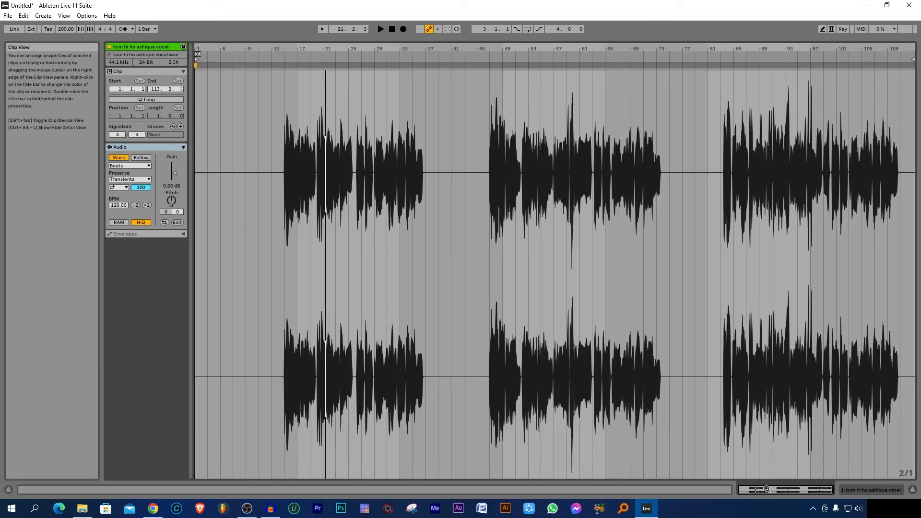
pyautogui.click(119, 158)
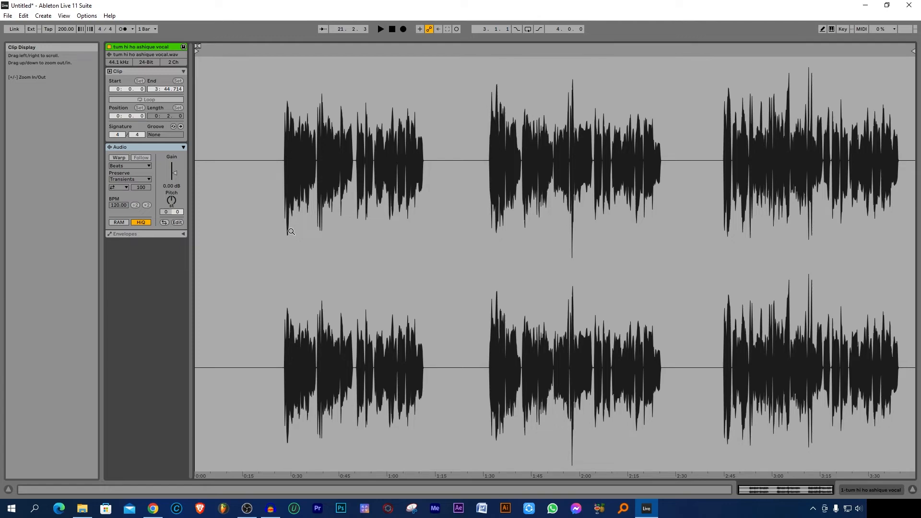
pyautogui.click(864, 488)
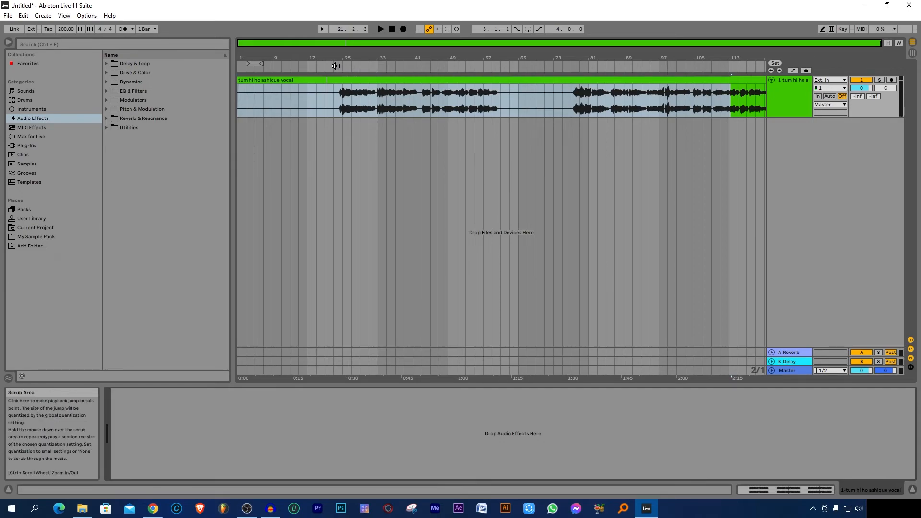
# - Play the unwarped vocal from its first sung phrase and from its last sung section, stopping playback each time
pyautogui.click(336, 66)
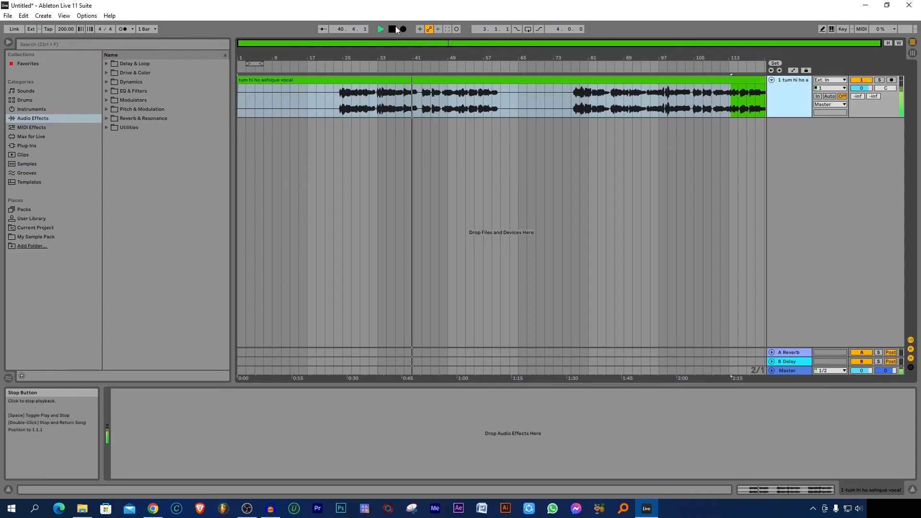
pyautogui.click(395, 28)
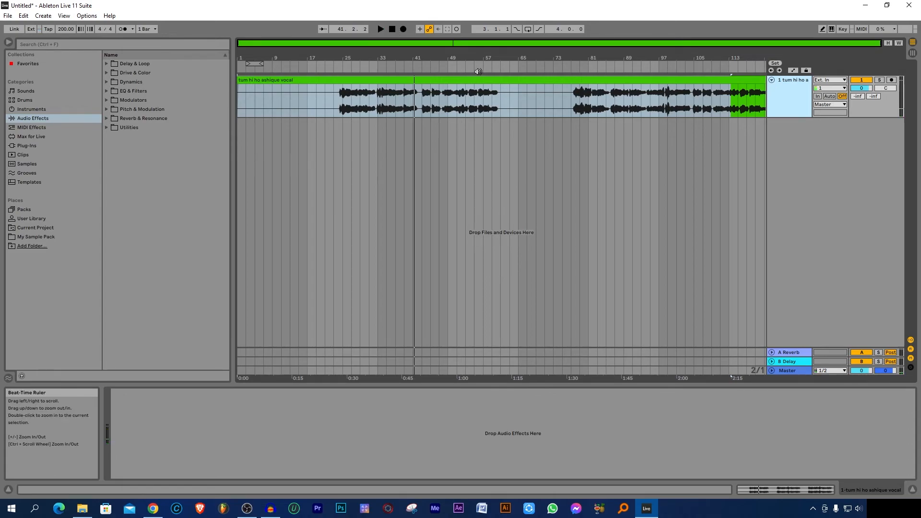
pyautogui.moveTo(490, 44); pyautogui.dragTo(647, 44)
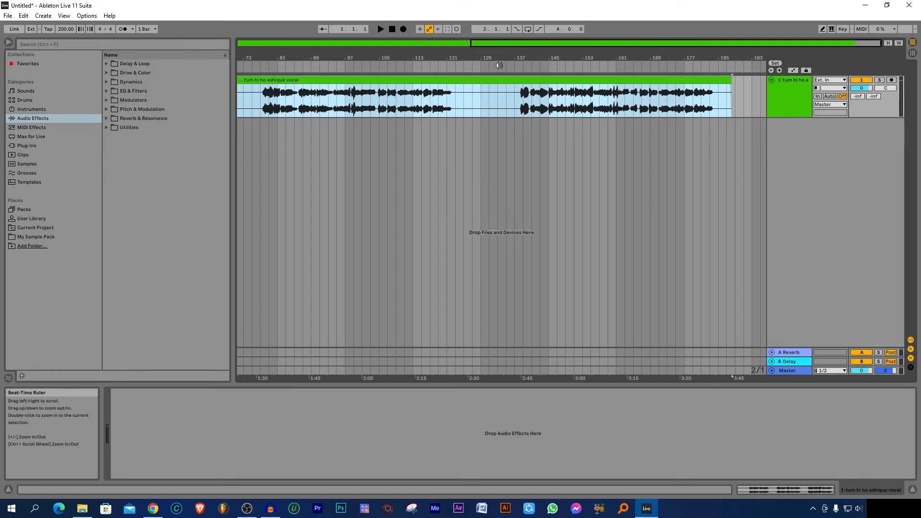
pyautogui.click(518, 67)
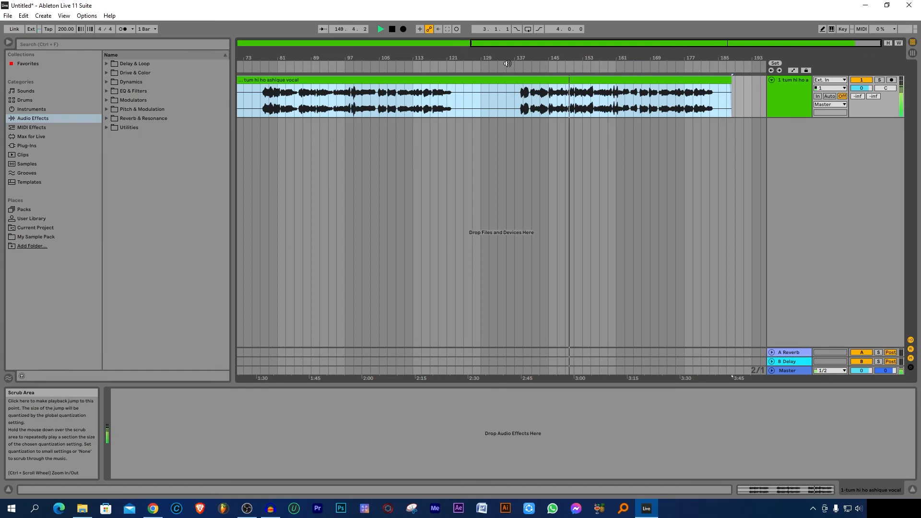
pyautogui.click(393, 31)
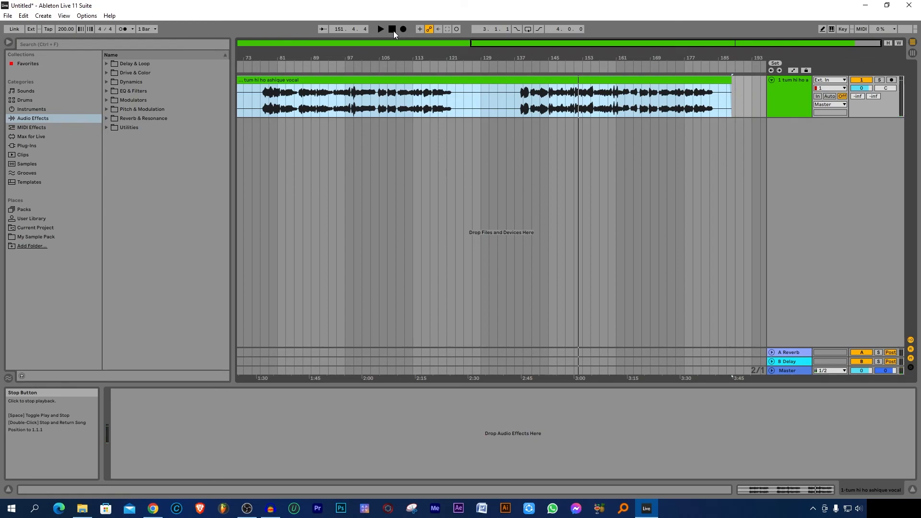